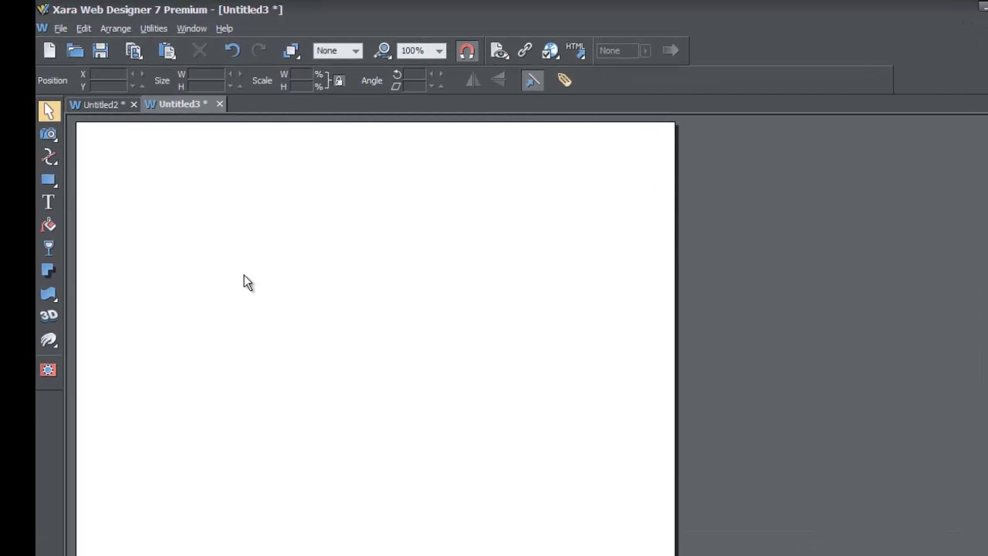
Step: Draw an empty text frame on the upper-left part of the page with the Text tool
left_click(49, 203)
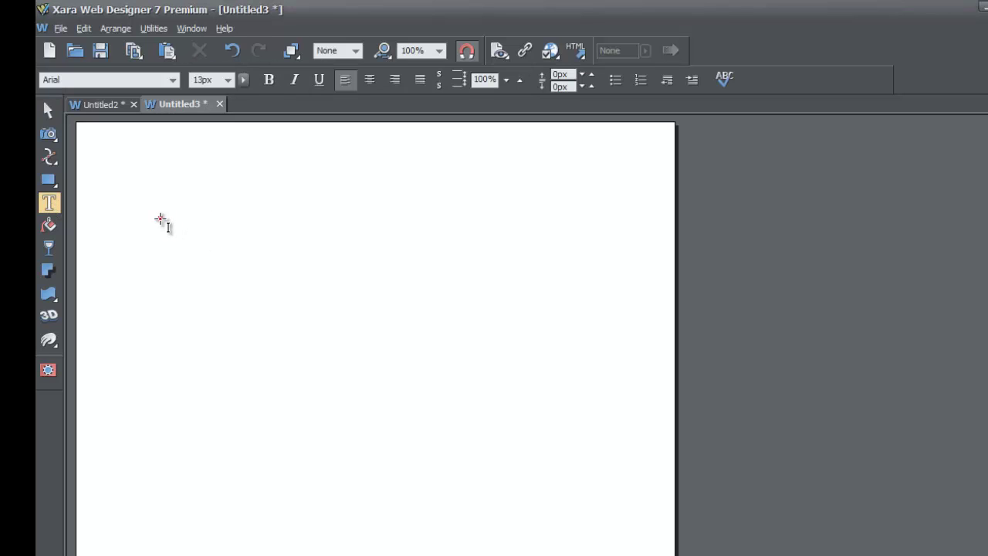
left_click_drag(160, 219, 437, 396)
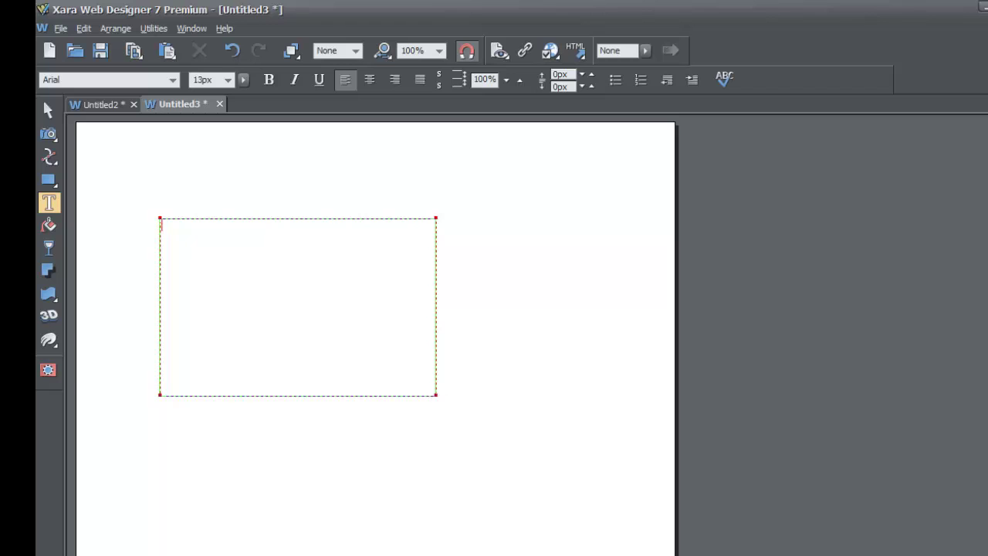
Step: Type 'Xara Tutorials for Xara Web Designer. Fi thi tex pleas.' into the text frame
type("Xara Tutorials for ")
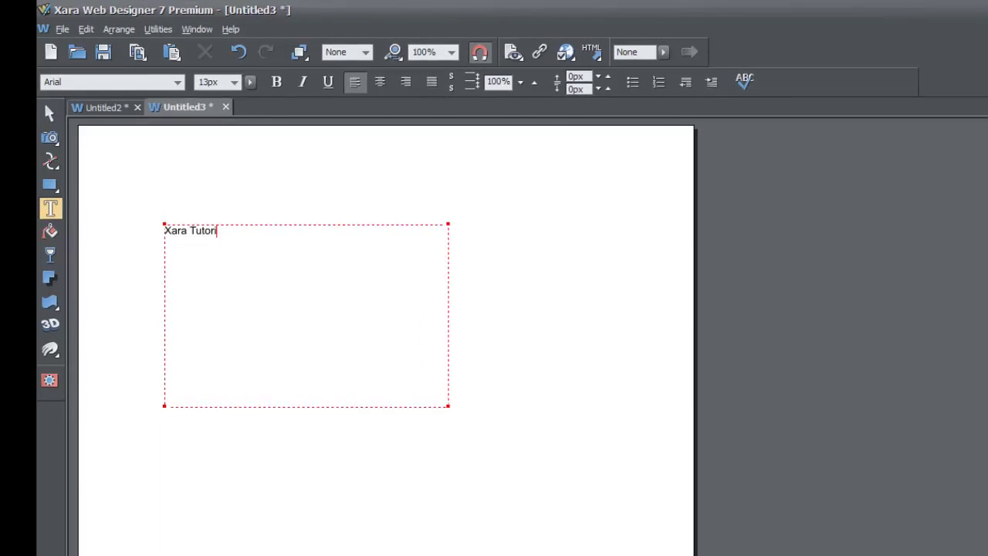
type("Xara ")
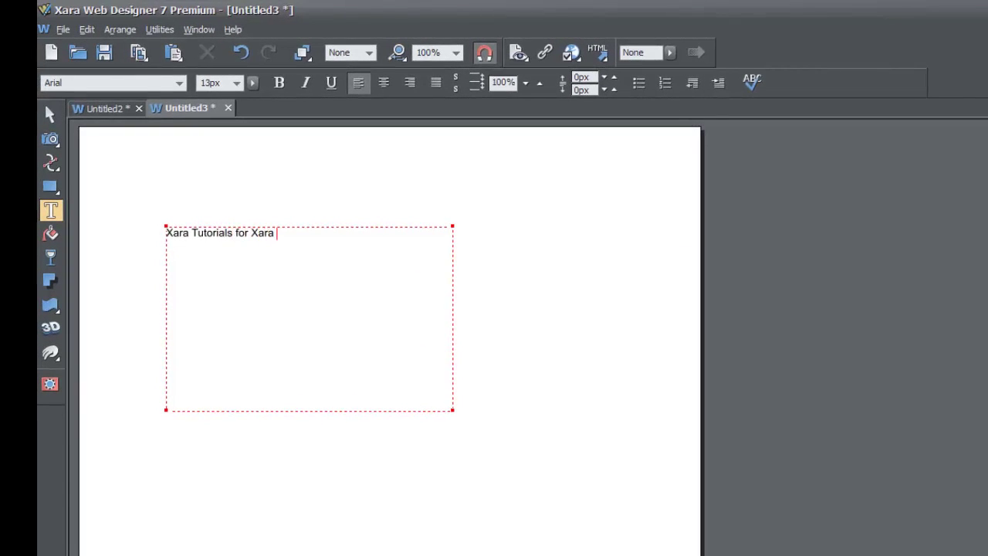
type("Web Designer. Fi")
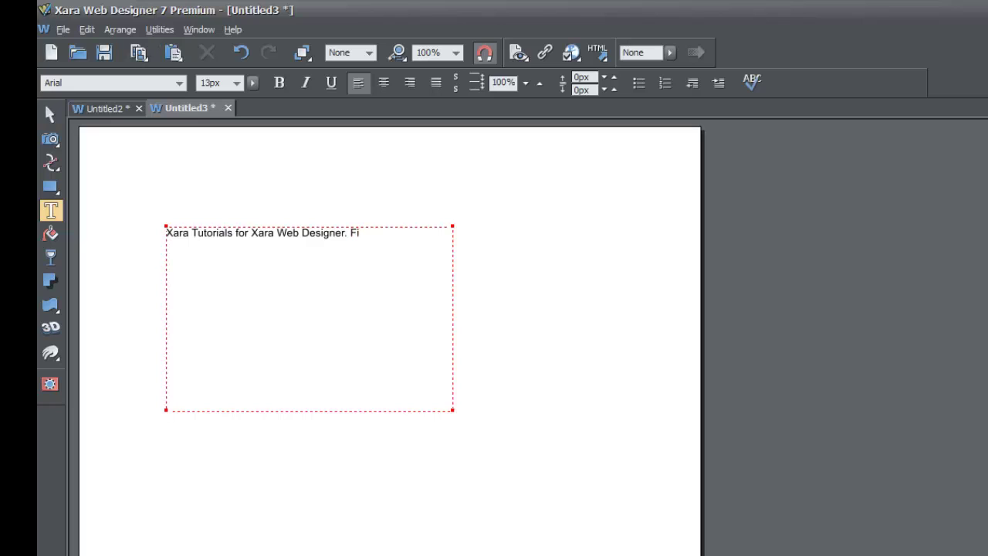
type(" thi")
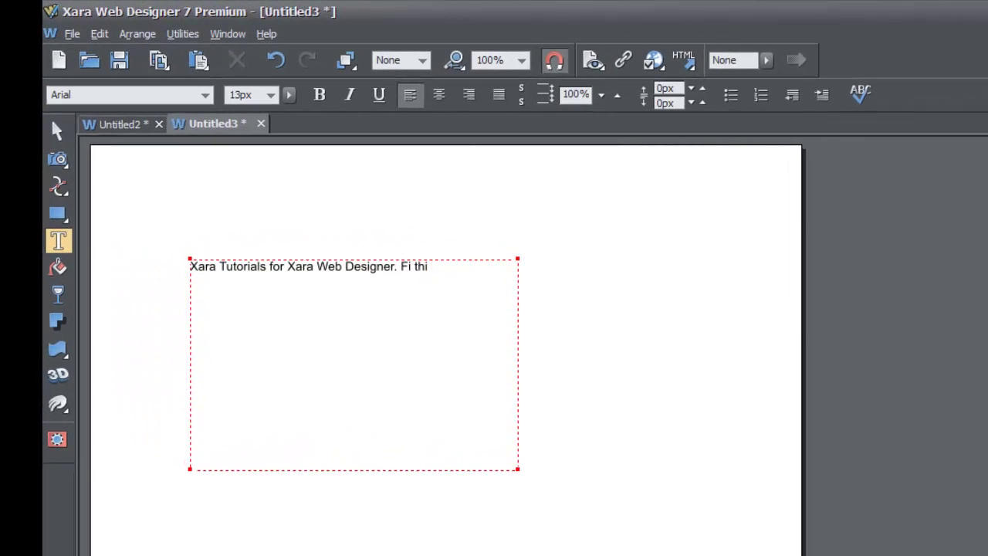
type("tex pleas.")
Step: Open Find/Replace from the Edit menu
left_click(101, 34)
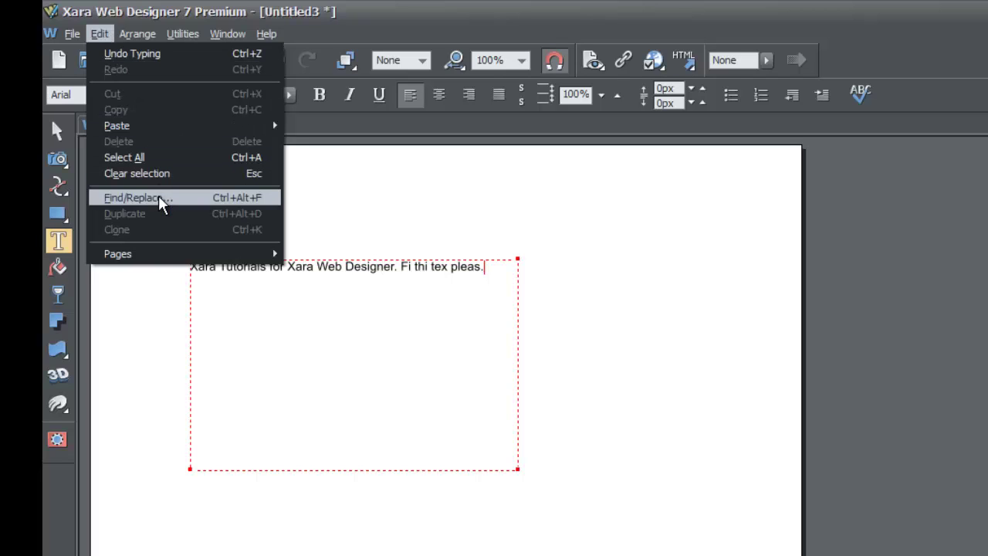
left_click(137, 197)
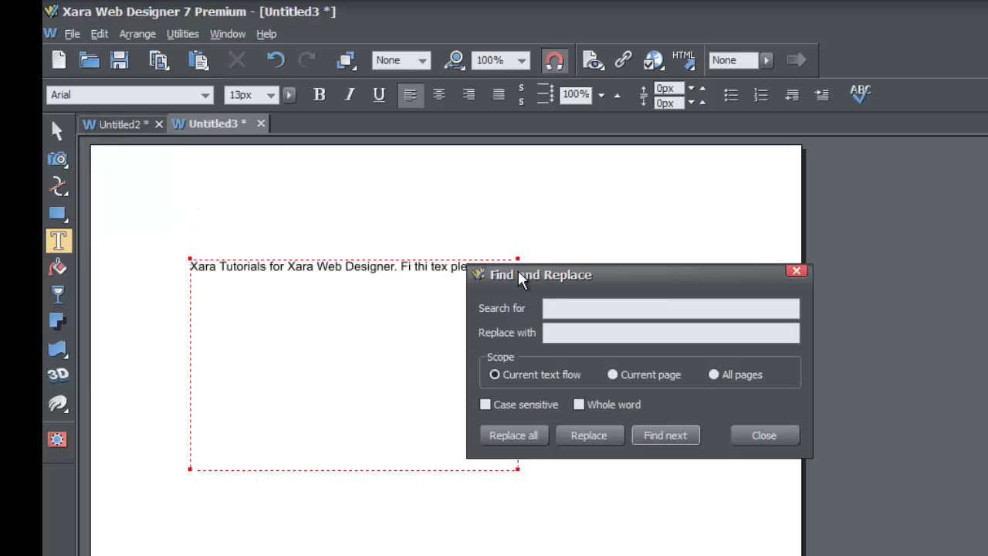
Step: Drag the Find and Replace dialog right so it no longer covers the text line
left_click_drag(518, 271, 611, 267)
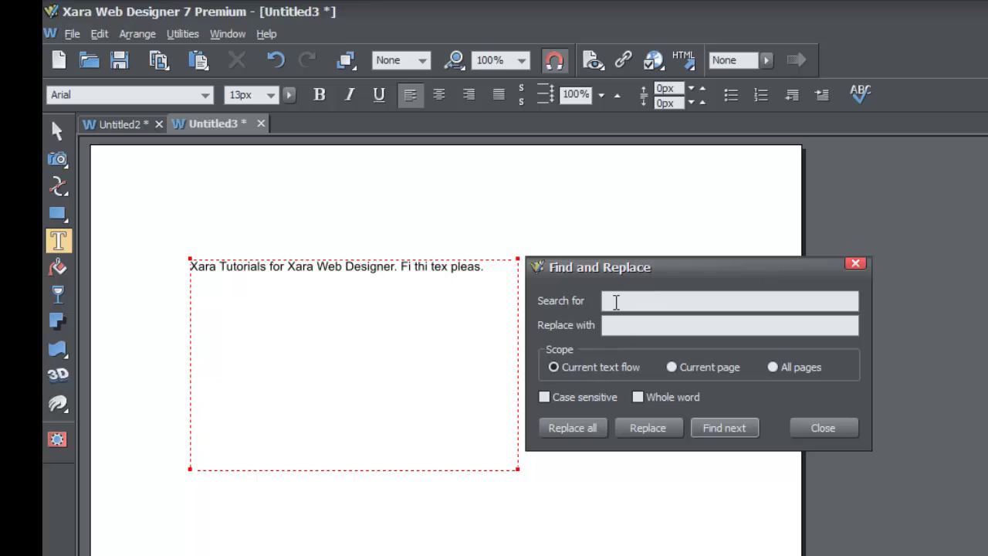
Step: Set Scope to Current page and search for 'xara' to find the first Xara
left_click(677, 369)
type("Xara")
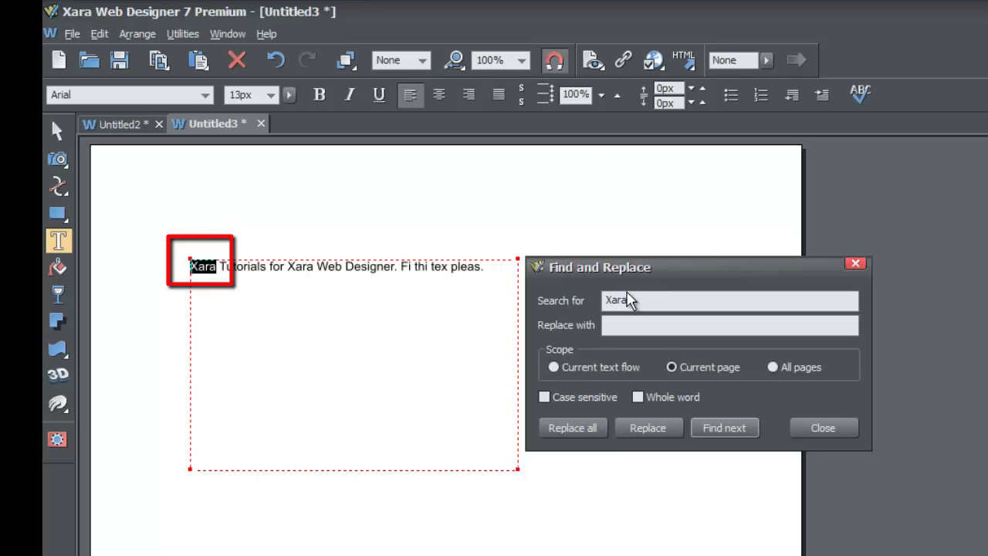
left_click_drag(629, 299, 581, 301)
type("xara")
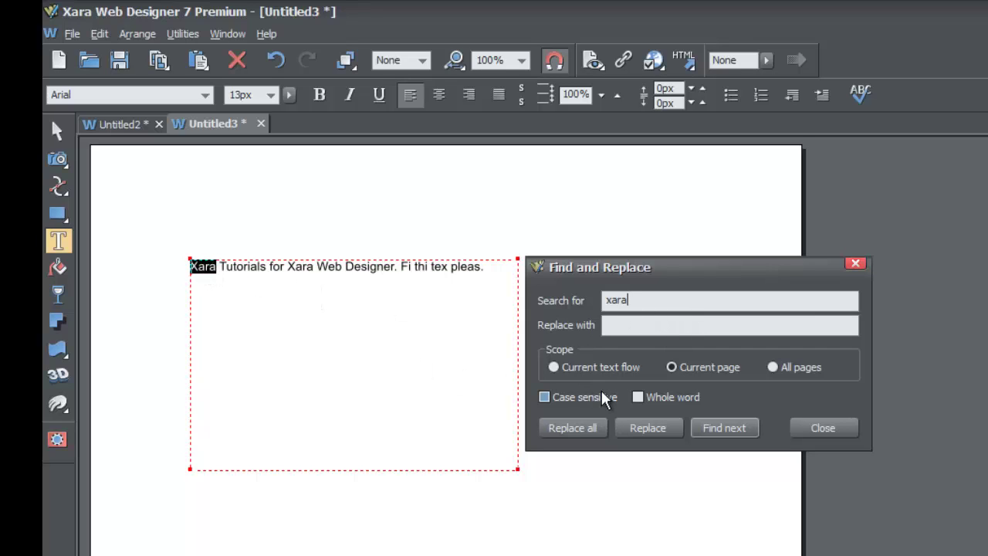
left_click(543, 396)
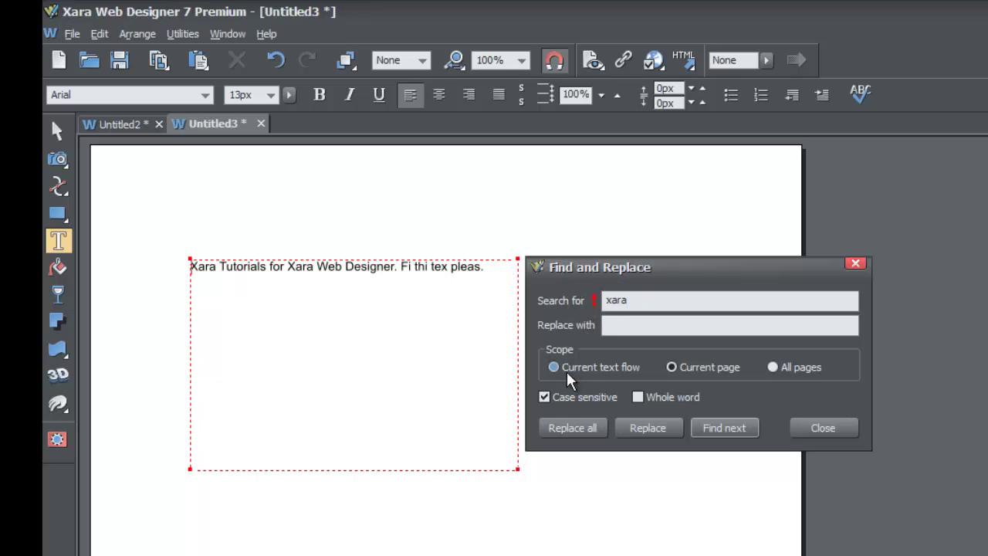
left_click(545, 399)
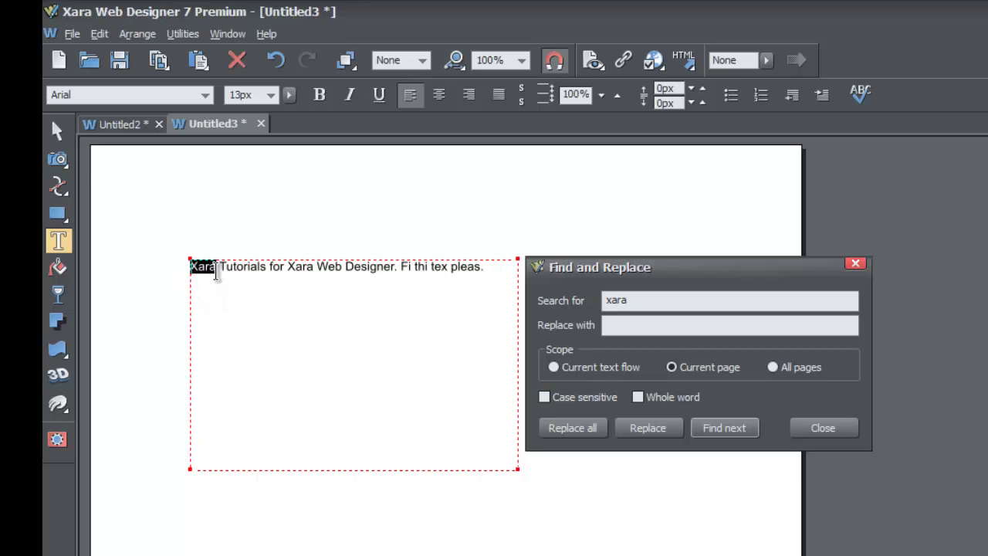
left_click(591, 398)
Step: Shorten the search term to 'xar' and turn off Whole word matching
left_click(640, 304)
key("BackSpace")
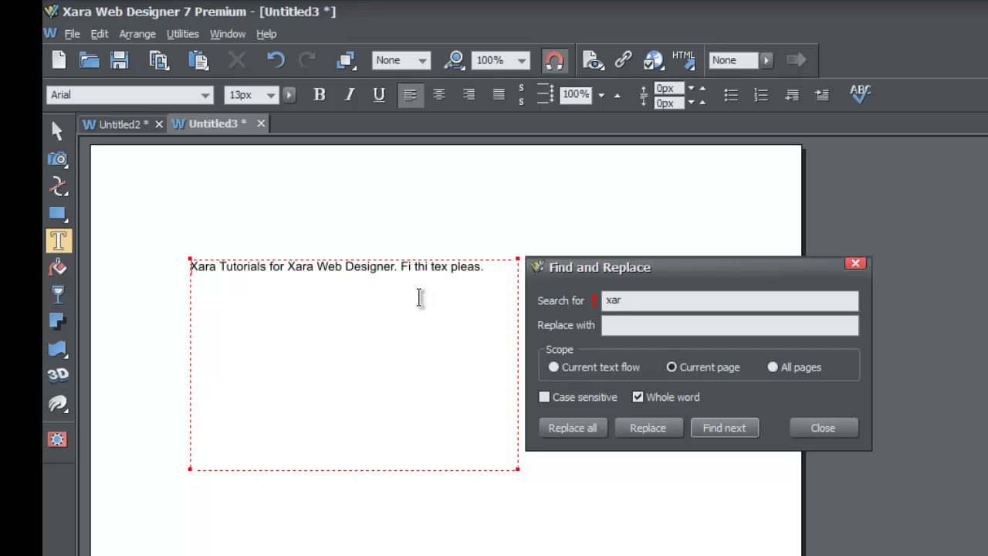
left_click(636, 397)
Step: Restore the search term to 'xara' and find the next match before 'Web Designer'
left_click(638, 301)
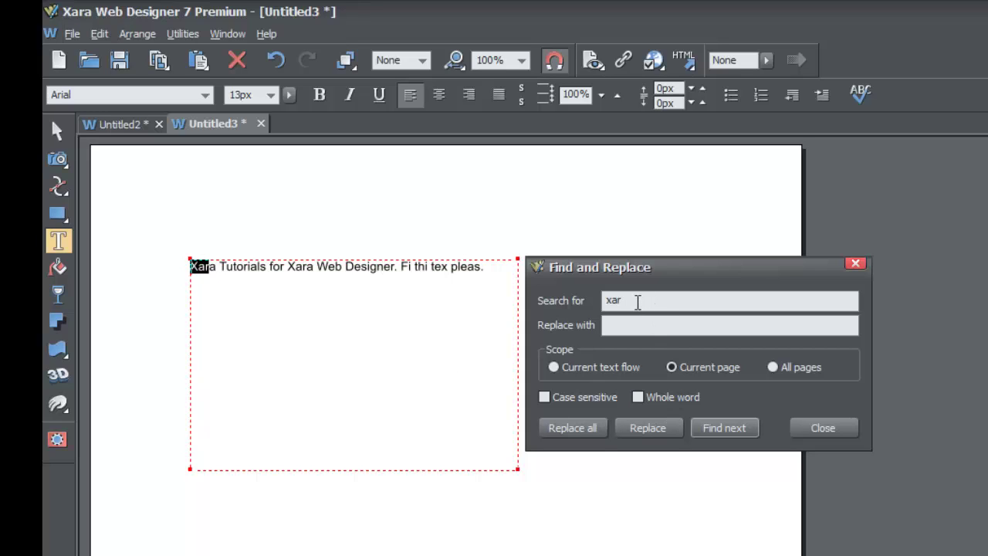
type("a")
left_click(734, 427)
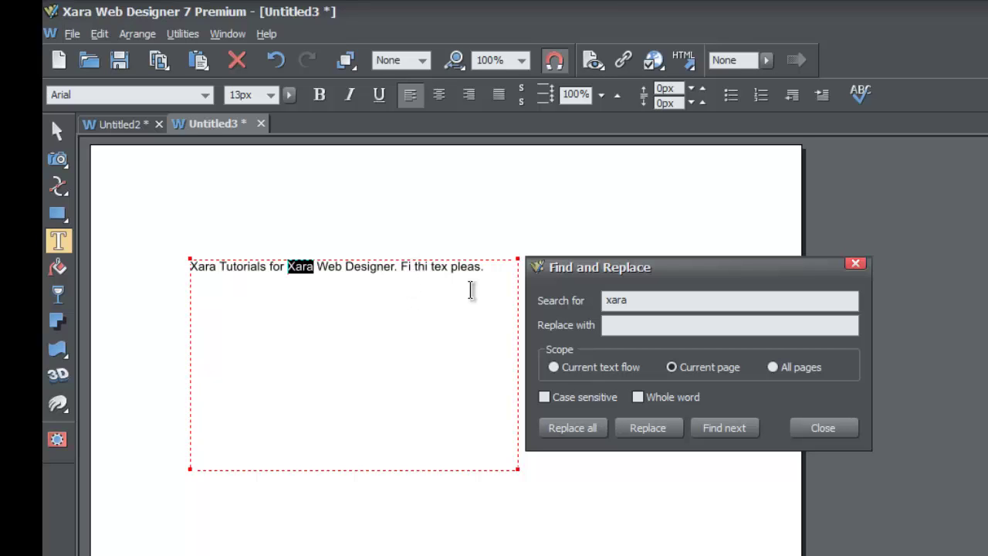
Step: Search for 'fi', replace it with 'fix', and return to the text
left_click_drag(657, 306, 577, 305)
type("fi")
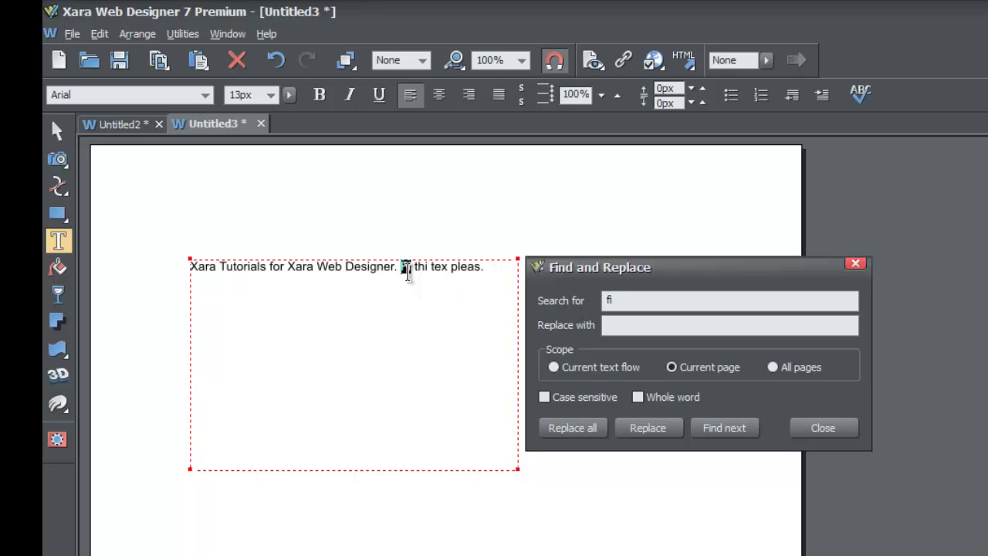
left_click(611, 327)
type("fix")
left_click(642, 427)
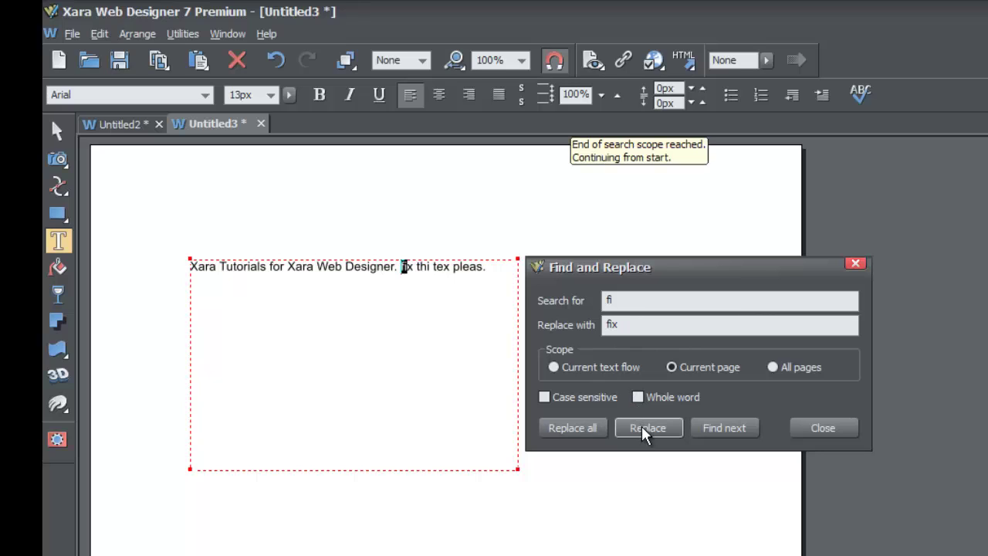
left_click(418, 272)
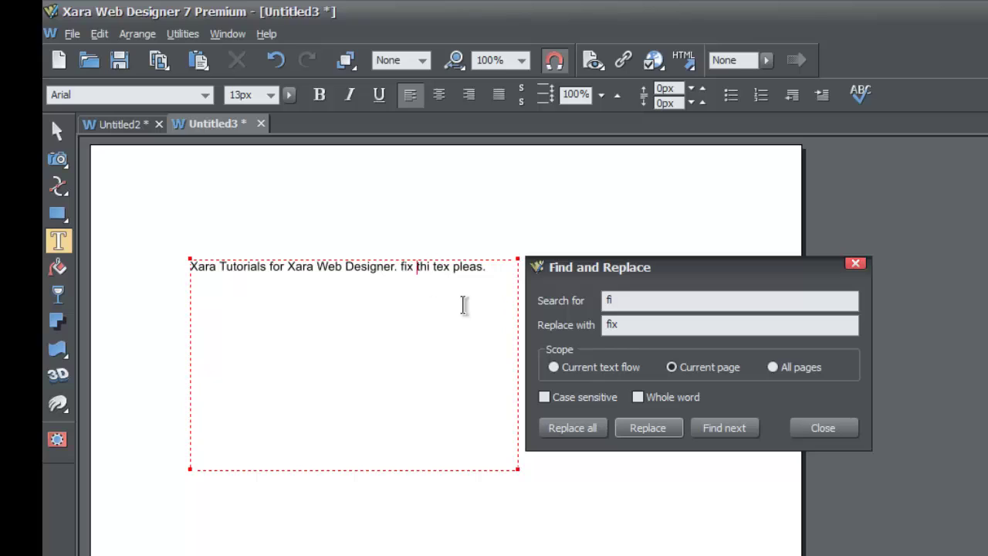
Step: Search for 'thi', replace it with 'this', and return to the text
left_click(601, 301)
type("thi")
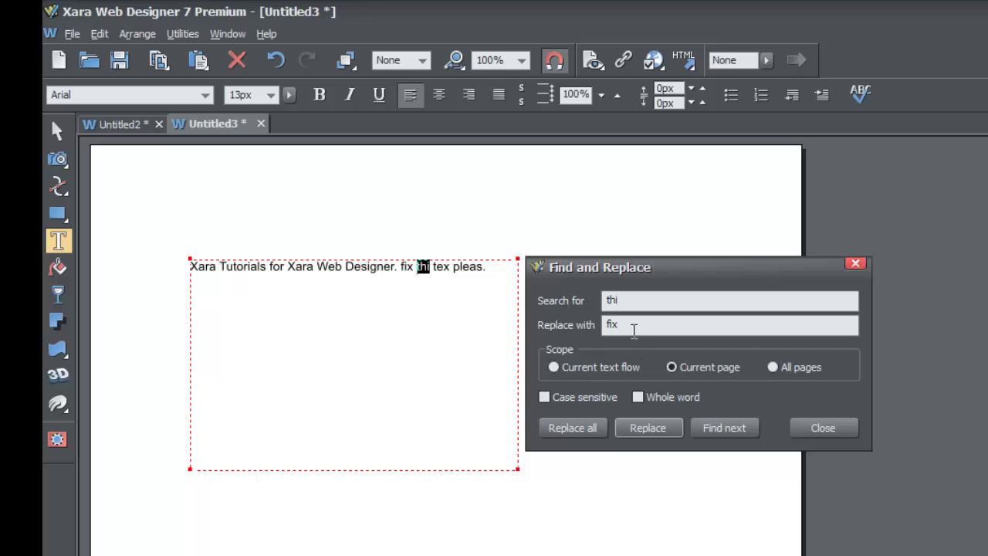
key("Tab")
type("this")
left_click(649, 428)
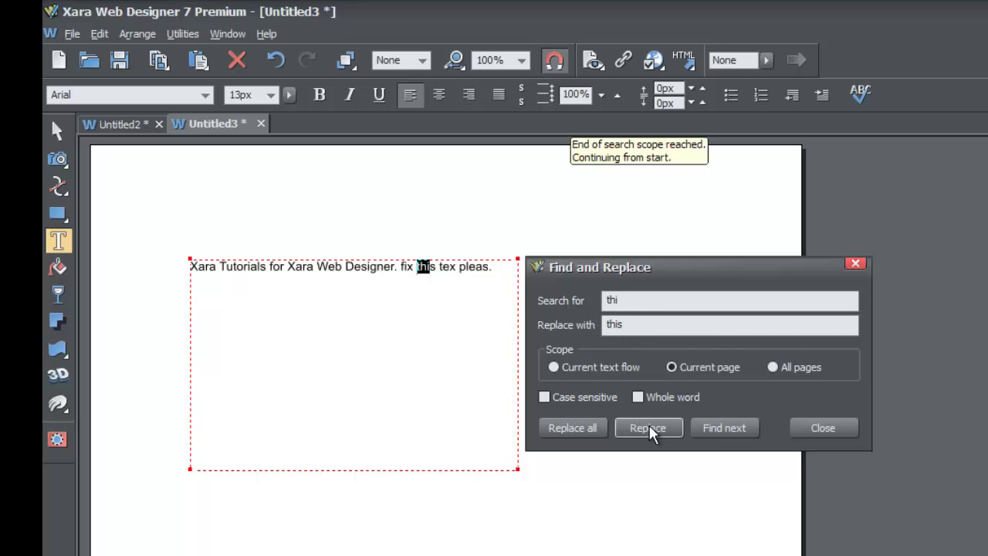
left_click(429, 269)
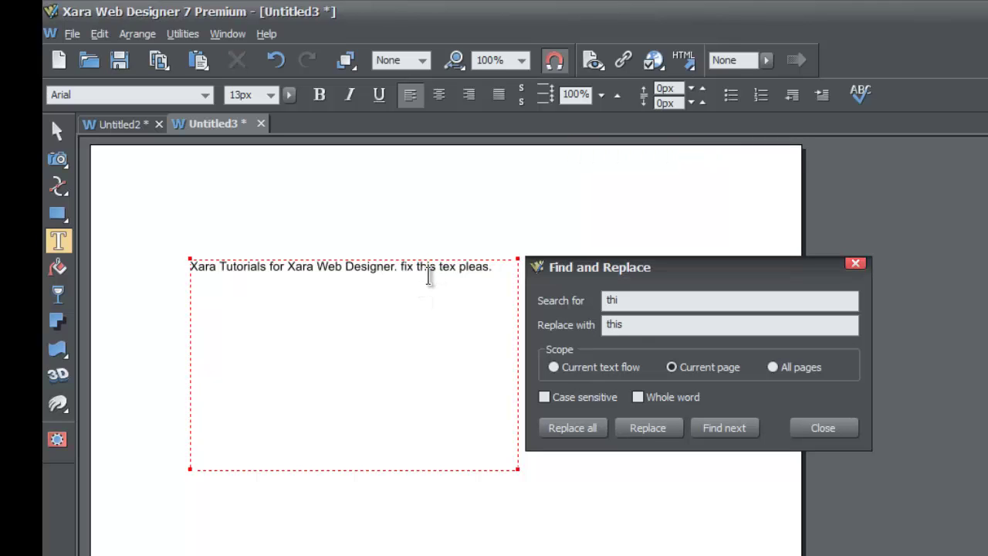
Step: Set the search term to 'tex' with 'text' as its replacement
left_click(626, 300)
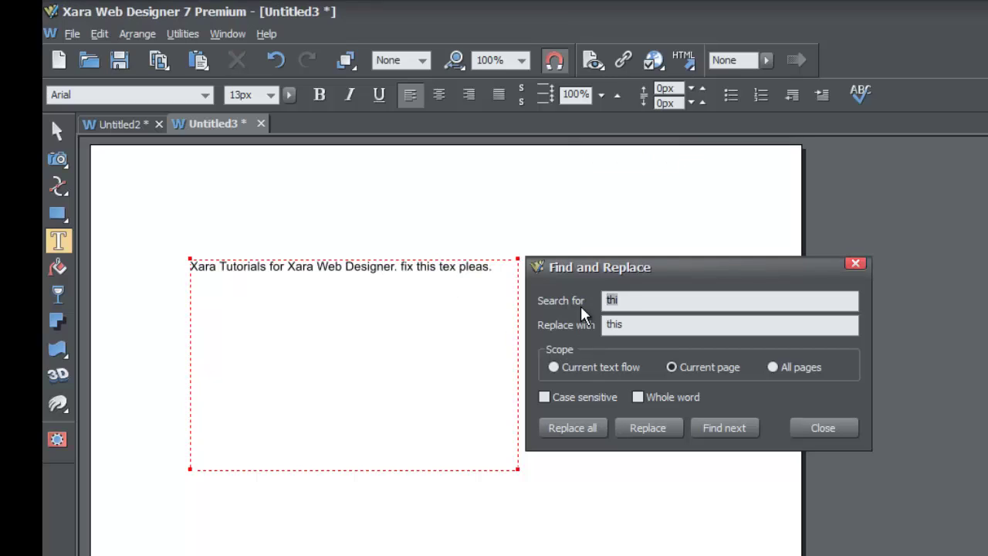
key("BackSpace")
key("BackSpace")
type("ex")
key("Tab")
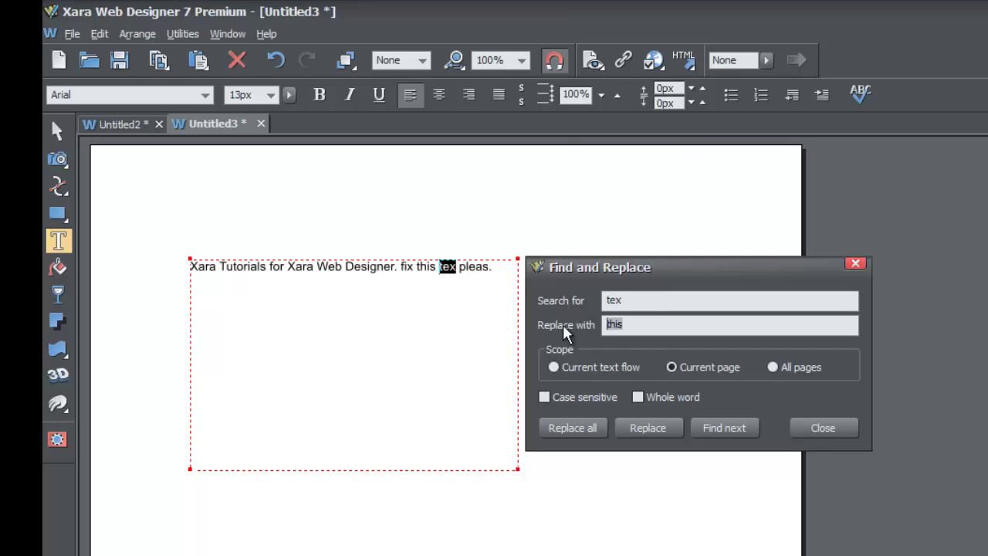
type("text")
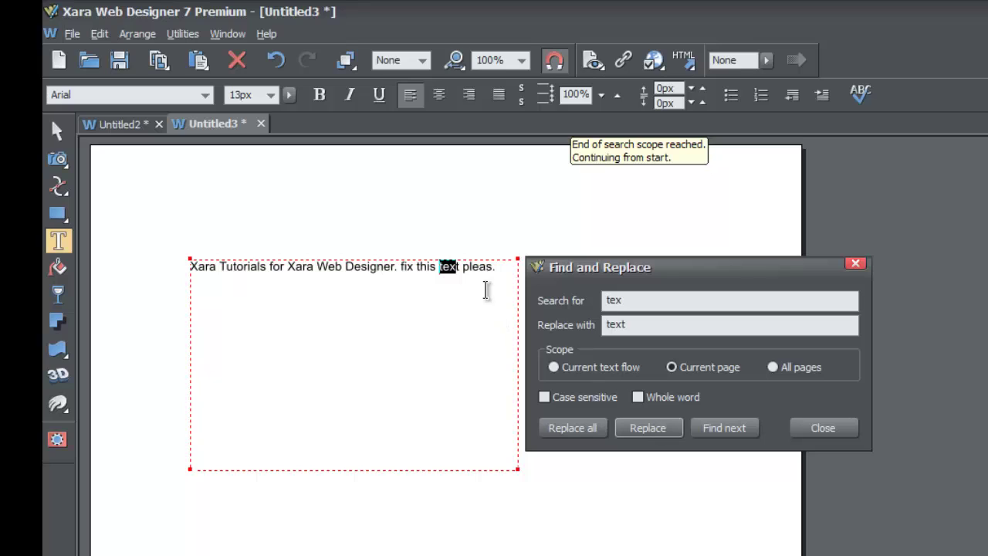
Step: Replace 'pleas' with 'please' and return to the text
double_click(617, 298)
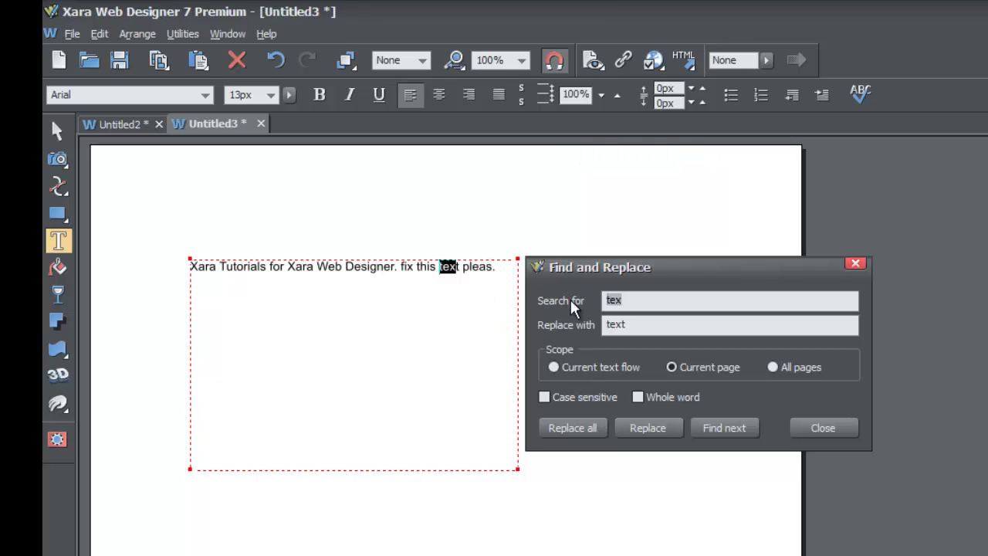
type("pleas")
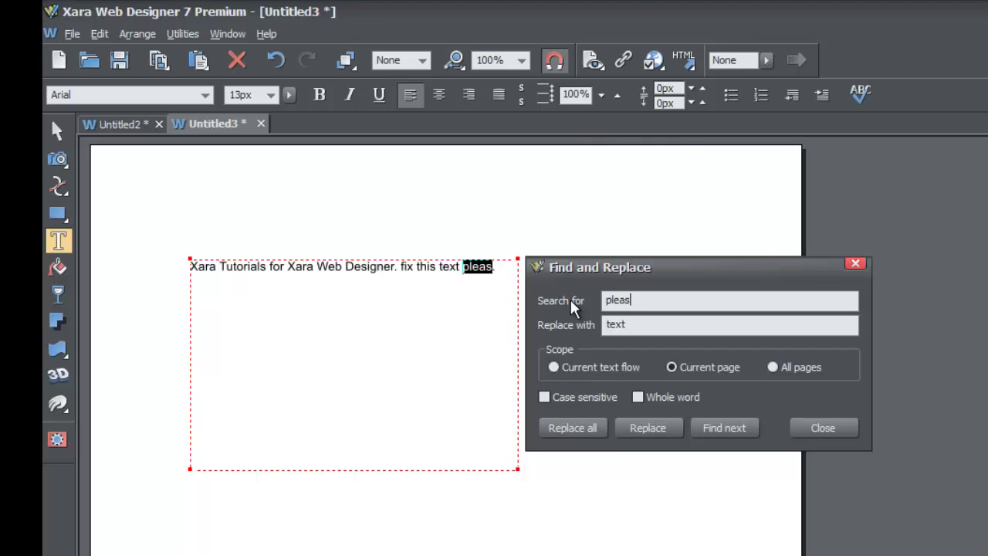
left_click(638, 326)
double_click(600, 325)
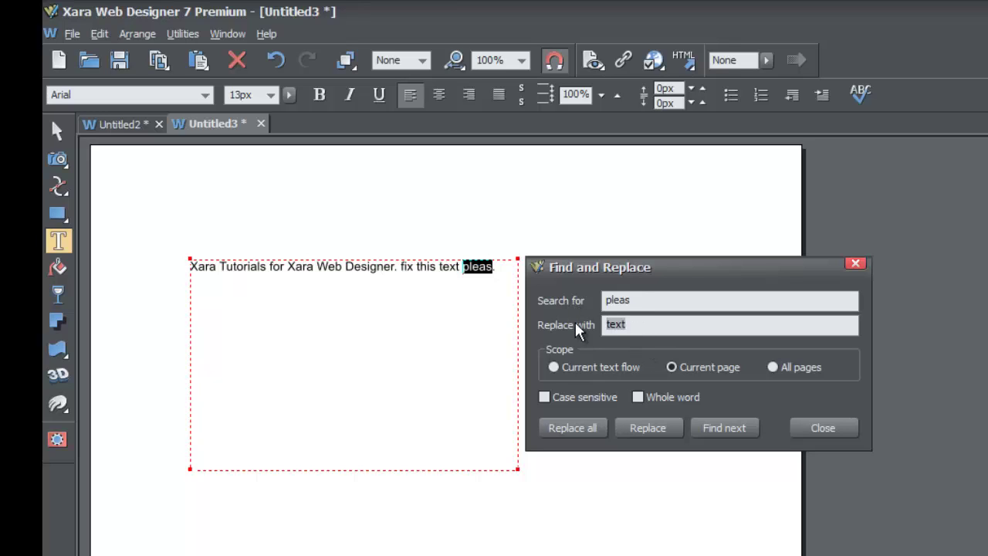
type("pl")
type("r")
type("ease")
left_click(650, 429)
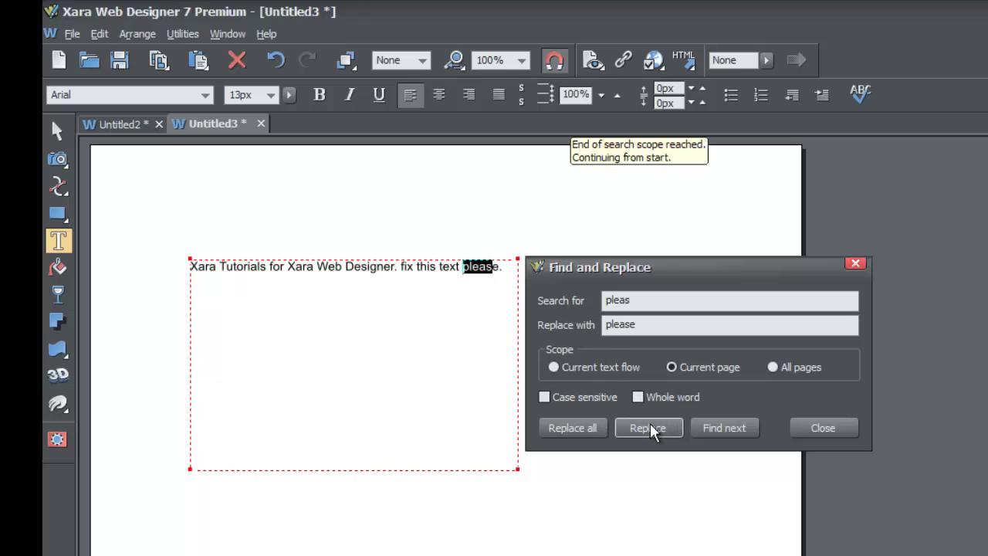
left_click(491, 266)
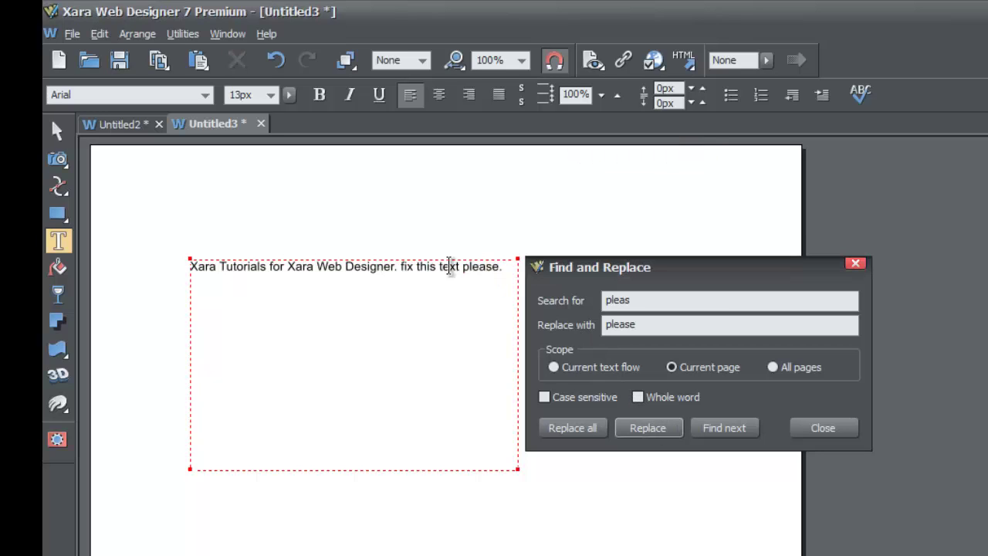